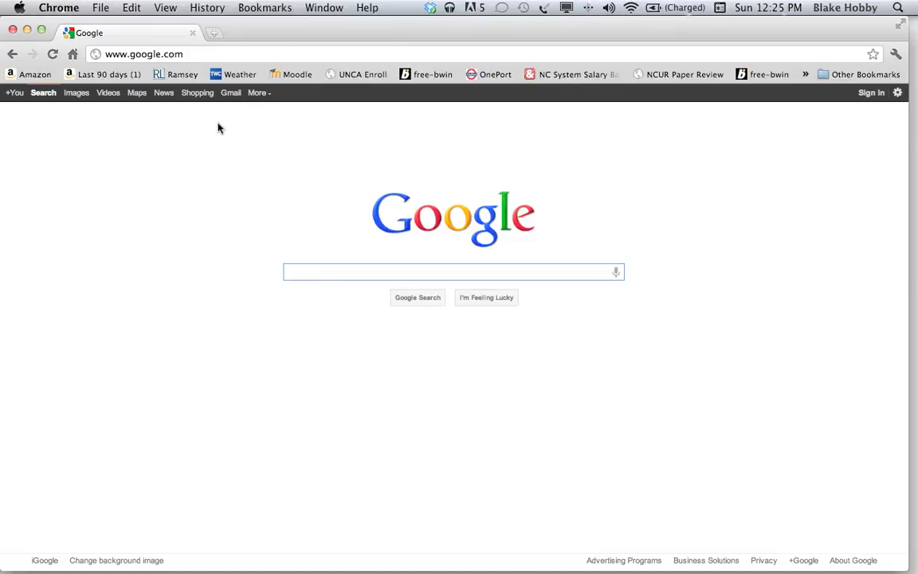
From the Google Search homepage, go to the Google account sign-in page.
left_click(199, 53)
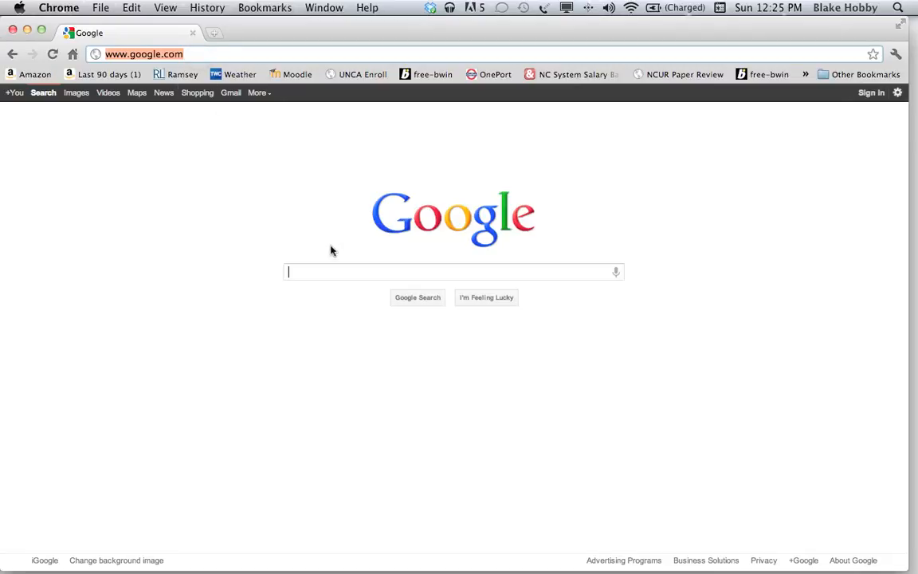
left_click(310, 281)
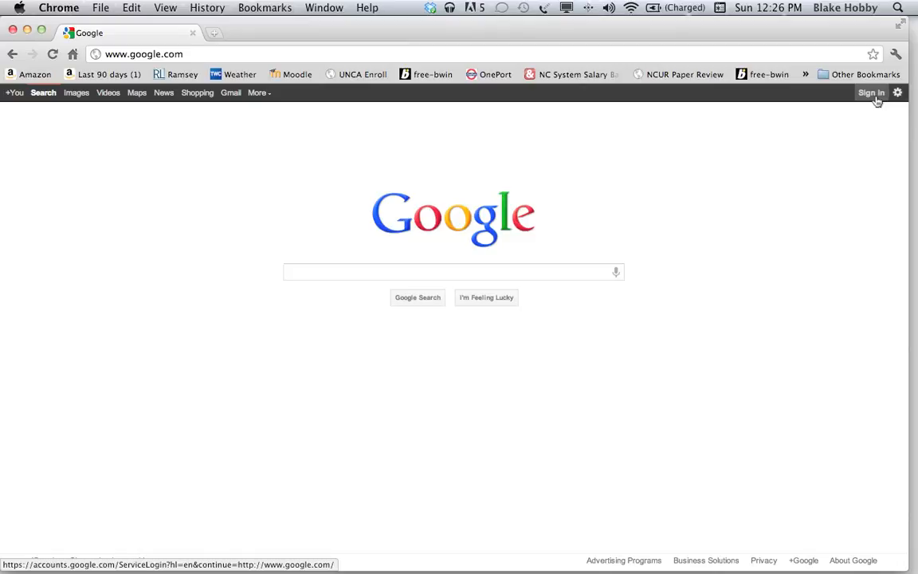
left_click(872, 93)
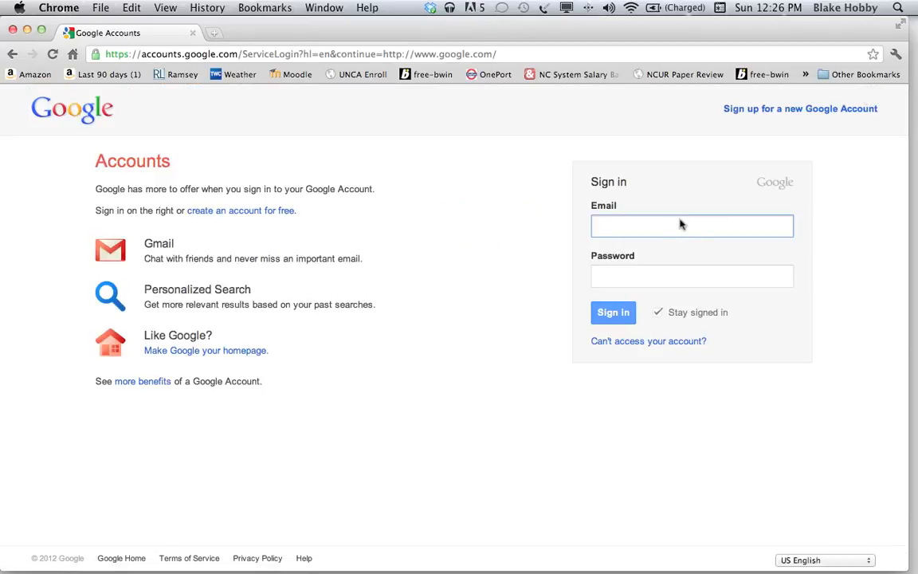
Sign in with the account's e-mail address and password.
left_click(660, 229)
key("Tab")
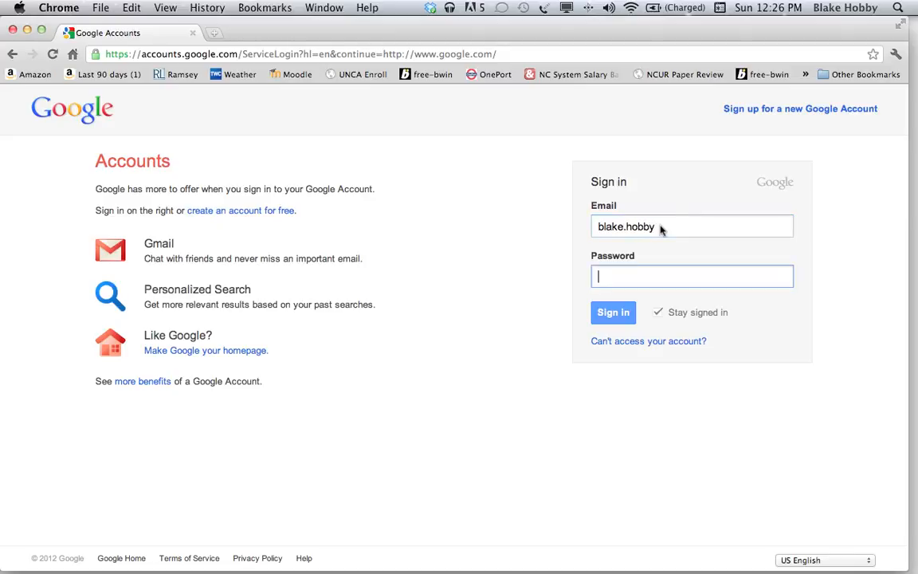
type("********")
key("Return")
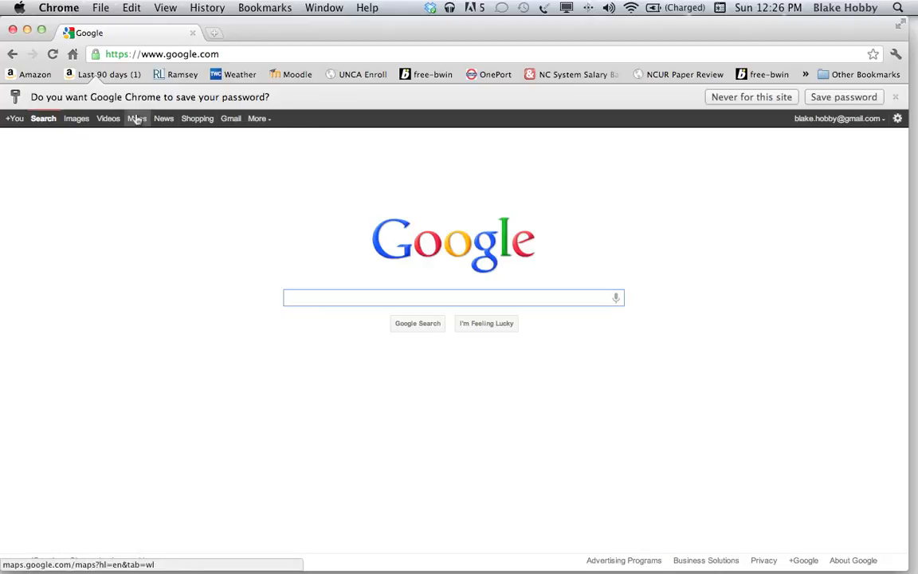
Open the 'Even more' Google products page and scroll down to the Social section with Blogger.
left_click(268, 124)
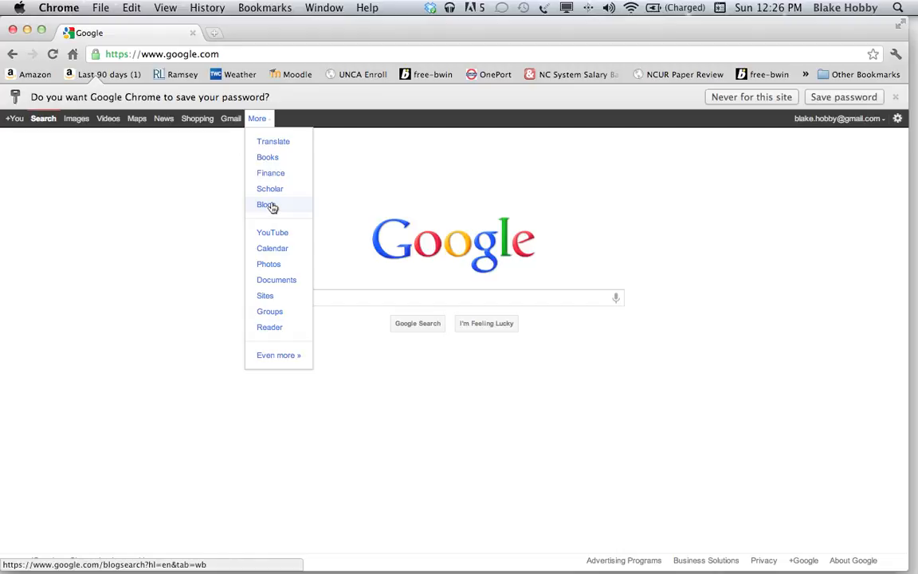
left_click(294, 359)
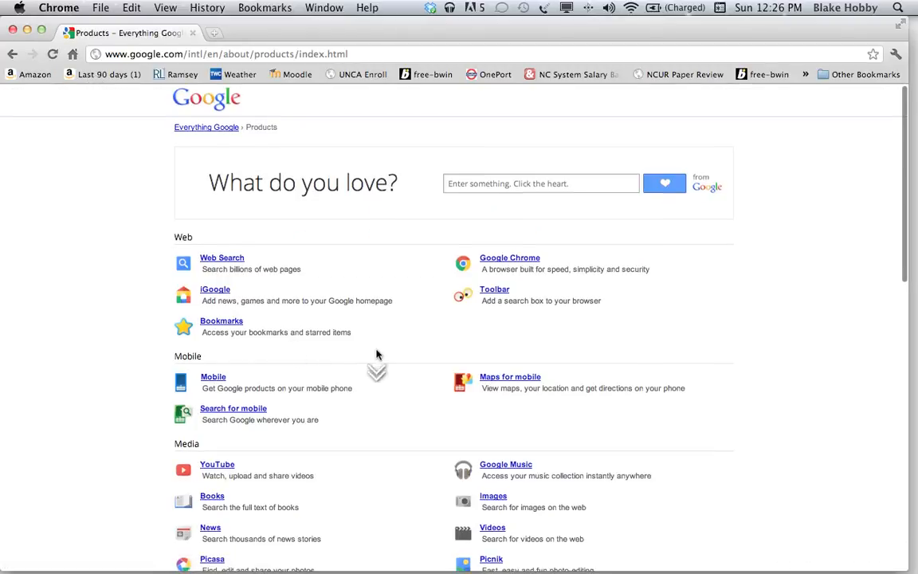
scroll(378, 355, "down", 4)
scroll(378, 355, "down", 5)
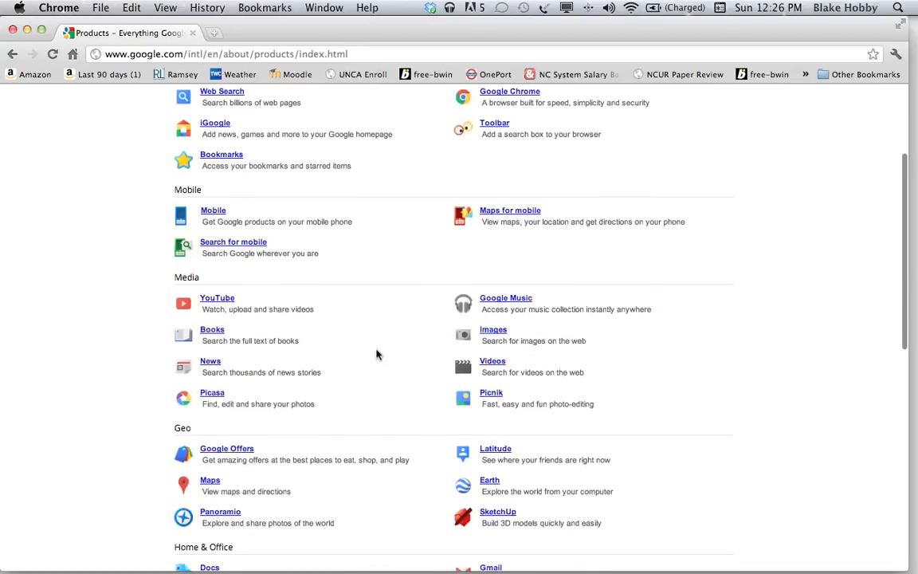
scroll(378, 354, "down", 4)
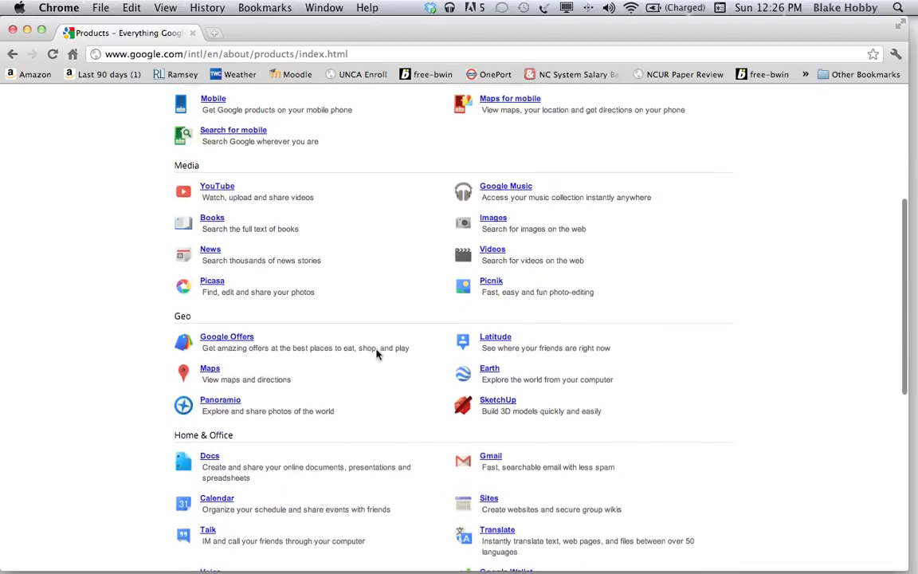
scroll(378, 355, "down", 5)
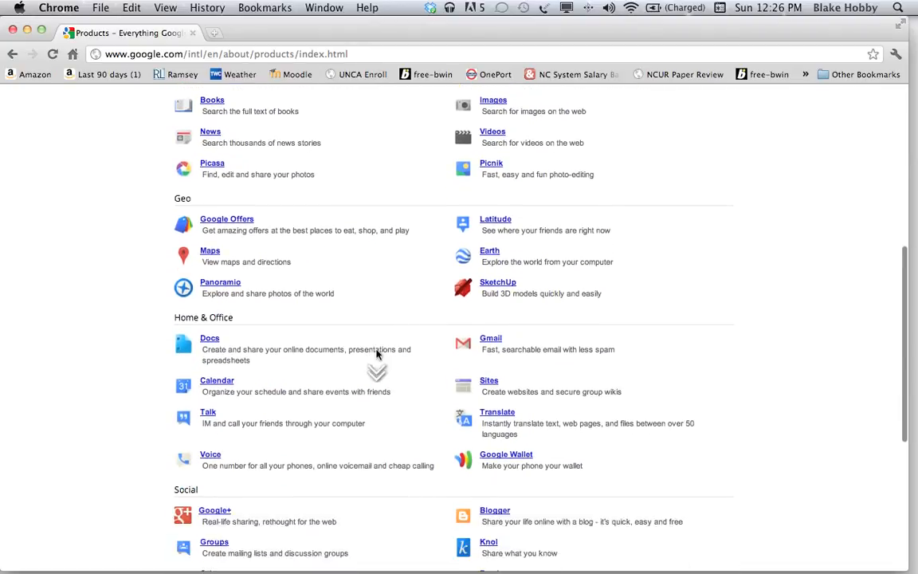
scroll(378, 355, "down", 5)
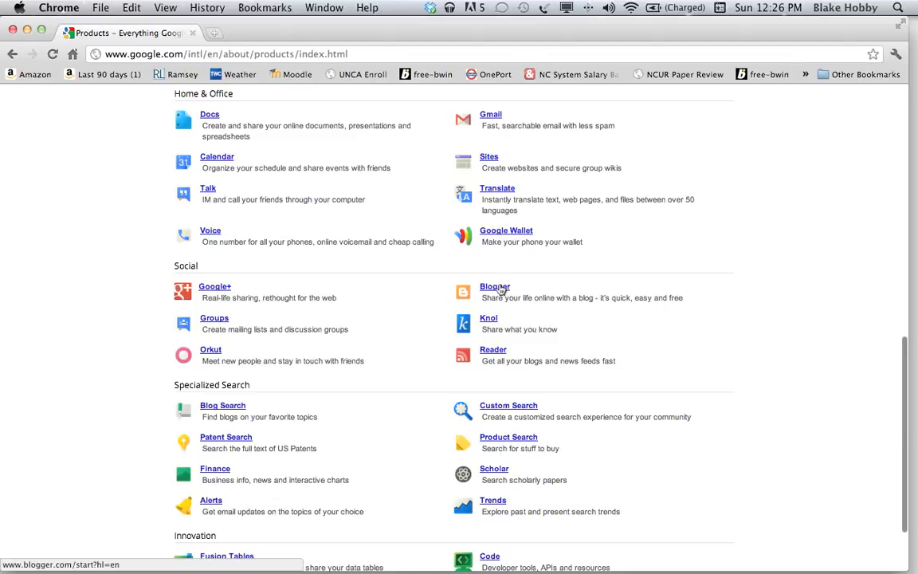
Go to the Blogger dashboard and choose New Blog.
left_click(501, 289)
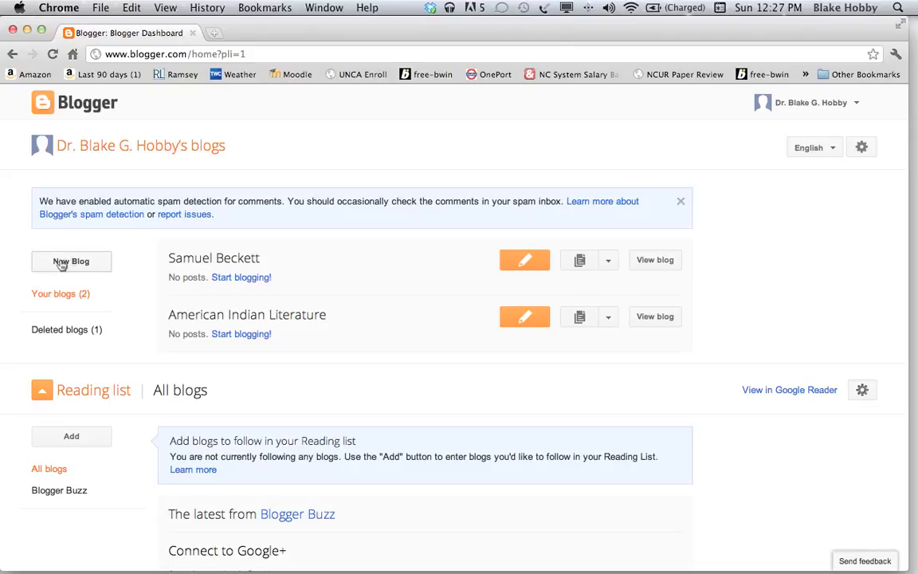
left_click(61, 264)
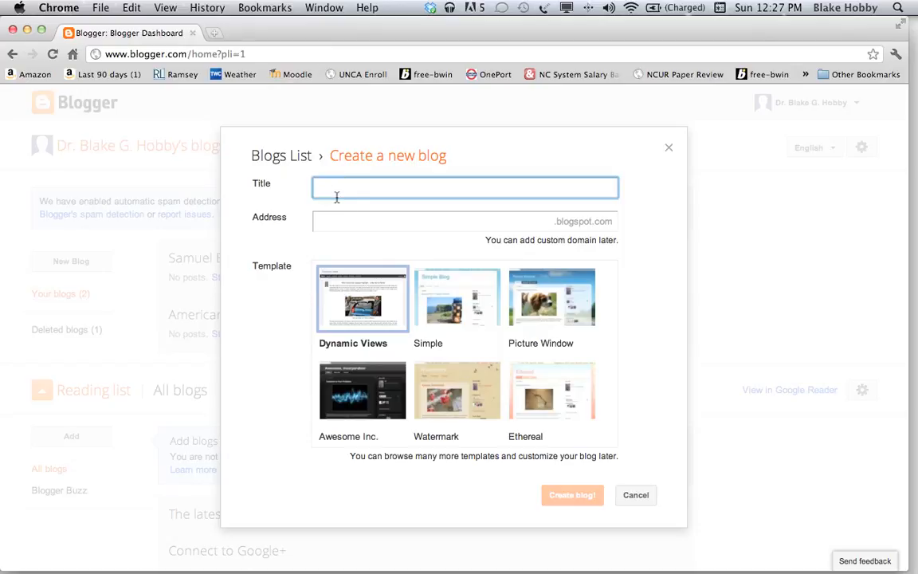
Name the blog 'Adventures in Learning' at the address adventuresinlearning2012, since the plain address was taken.
type("Adventures in Learning")
key("Tab")
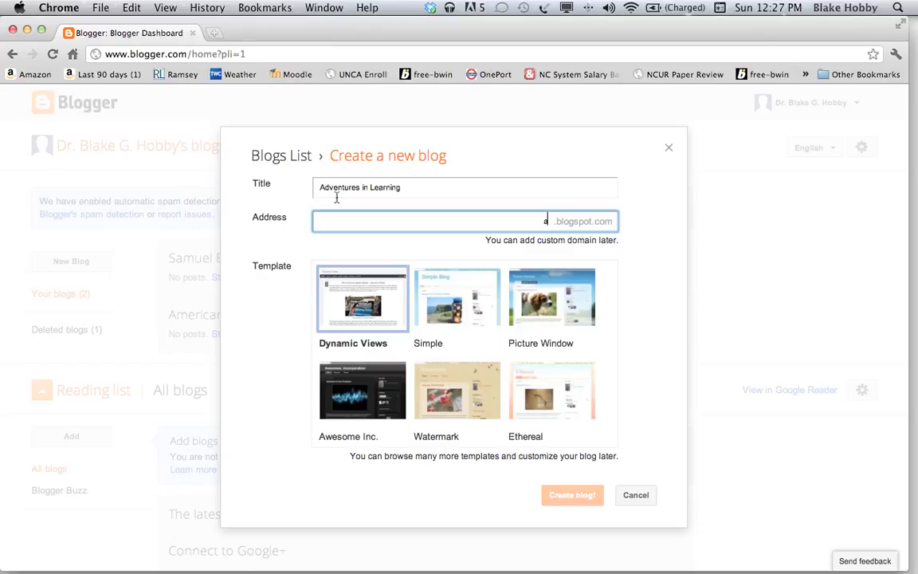
type("dv")
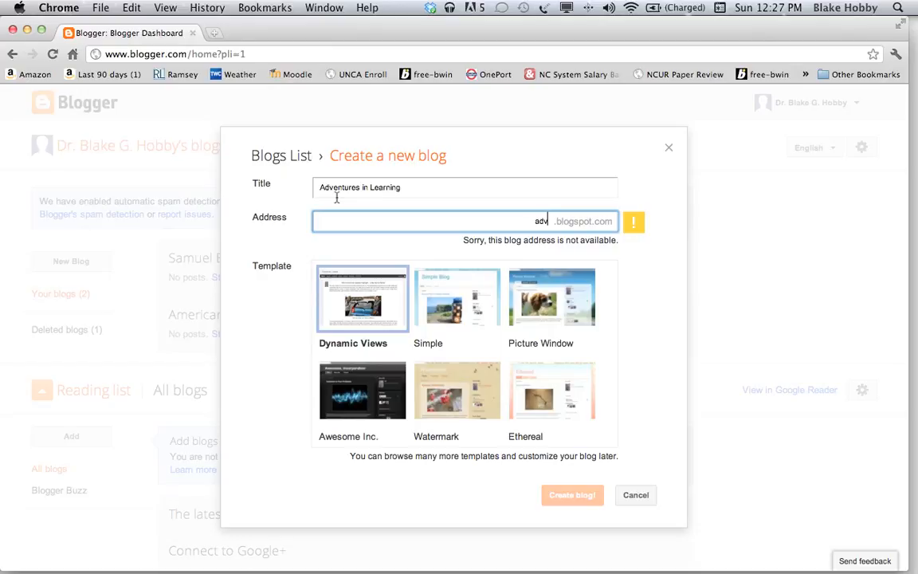
type("enturesinlearning")
left_click(459, 242)
left_click_drag(496, 242, 618, 237)
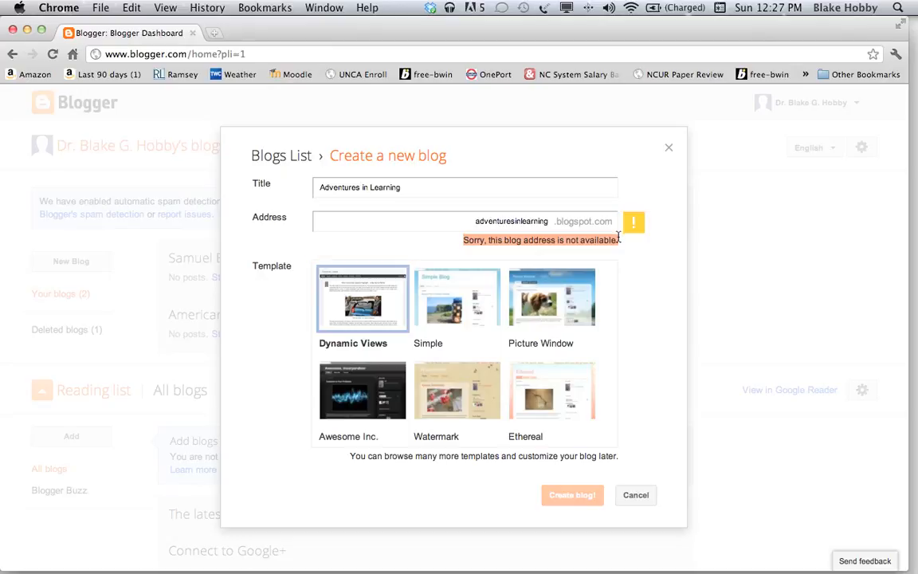
left_click(549, 223)
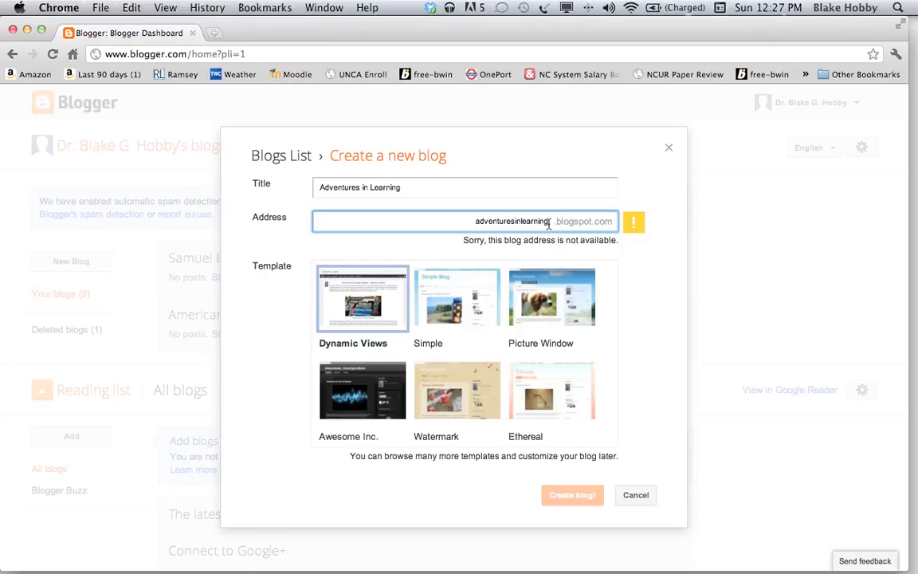
type("2012")
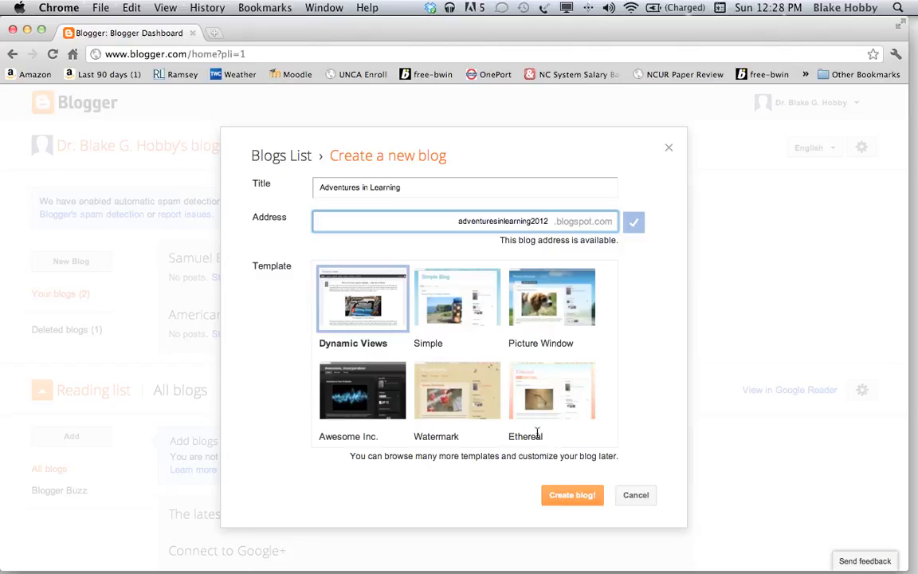
Pick the Ethereal template and create the blog.
left_click(537, 387)
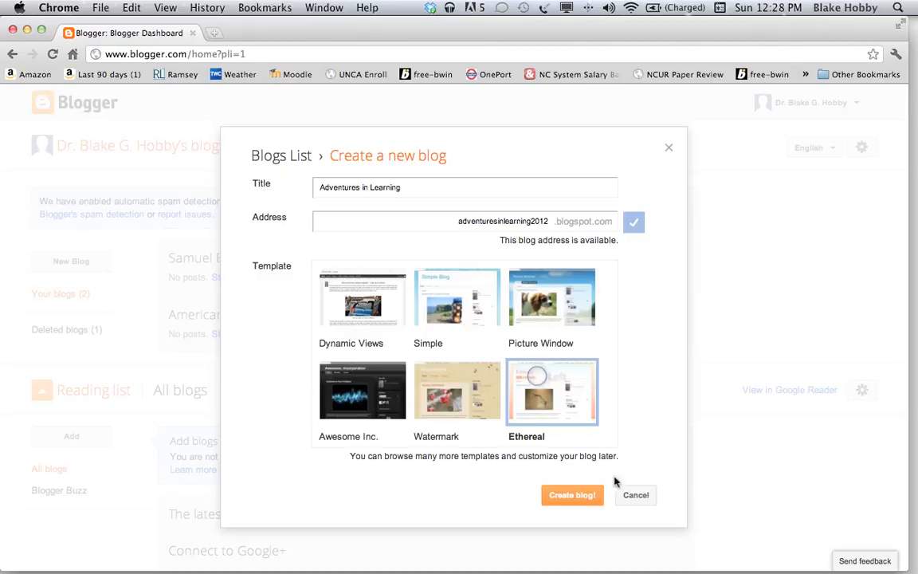
left_click(580, 496)
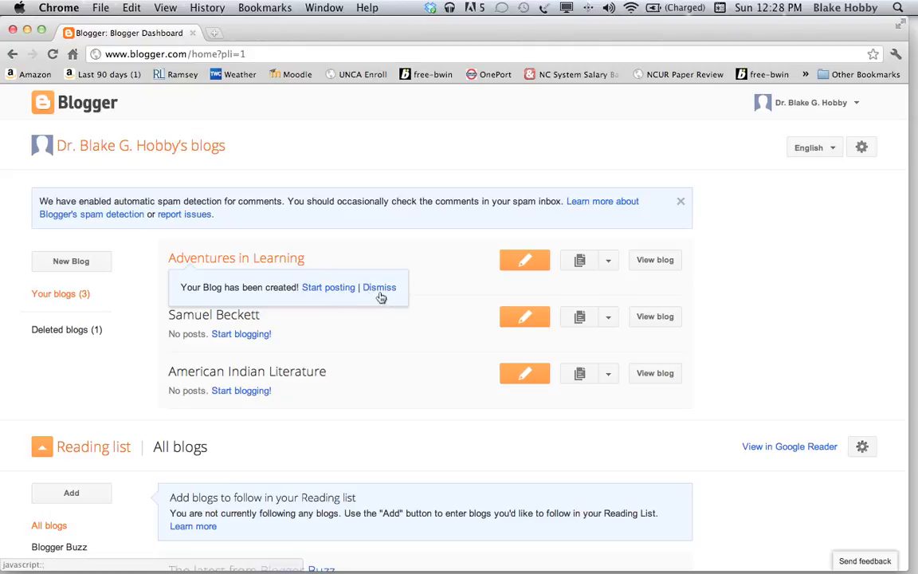
Dismiss the blog-created notice and create a new post for Adventures in Learning.
left_click(379, 288)
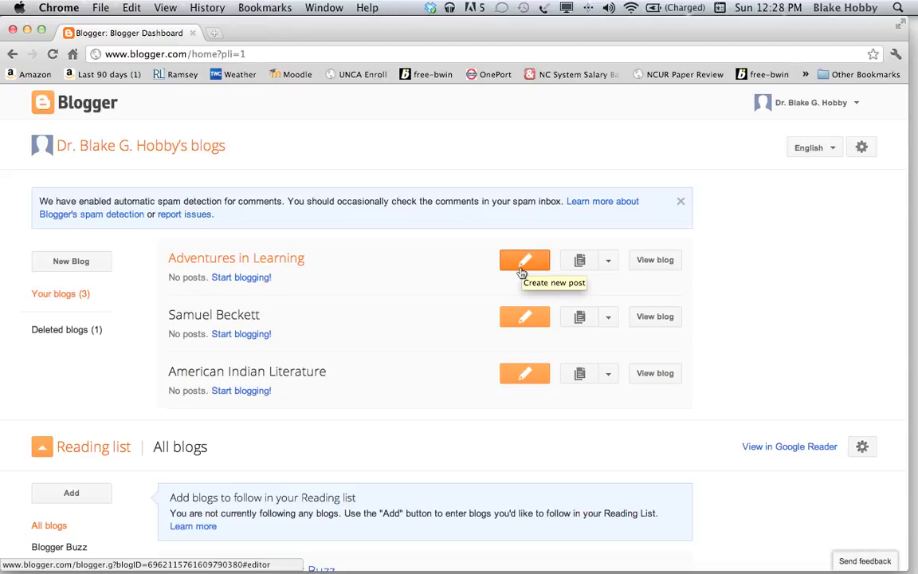
left_click(522, 271)
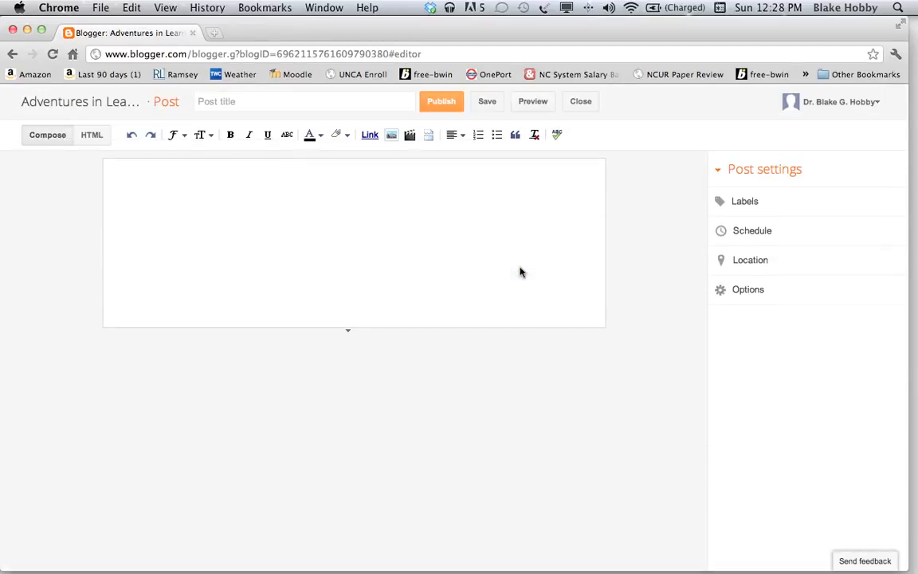
Enter 'Day One' as the post title, correcting the typo, and place the caret in the body.
left_click(348, 184)
left_click(239, 170)
left_click(238, 102)
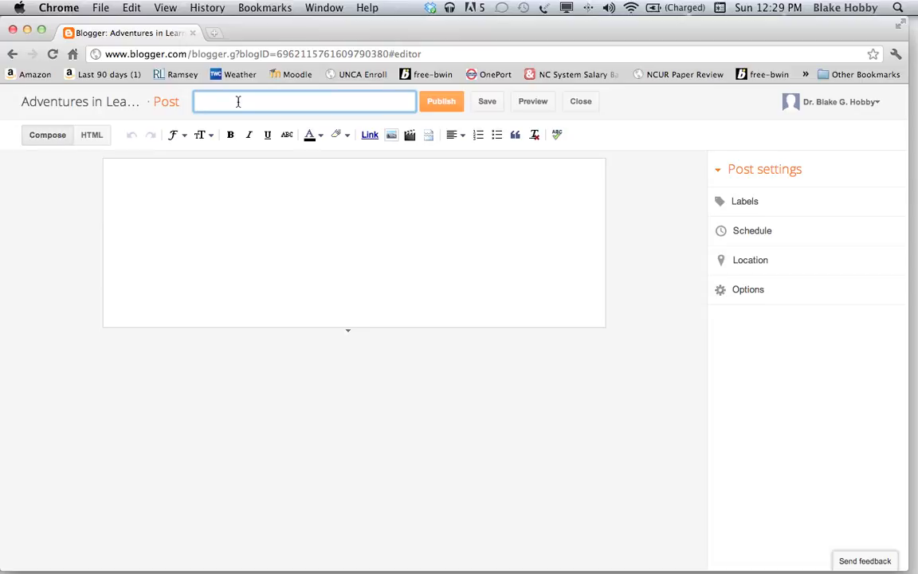
type("Day Onw")
key("BackSpace")
type("e")
key("Tab")
key("Tab")
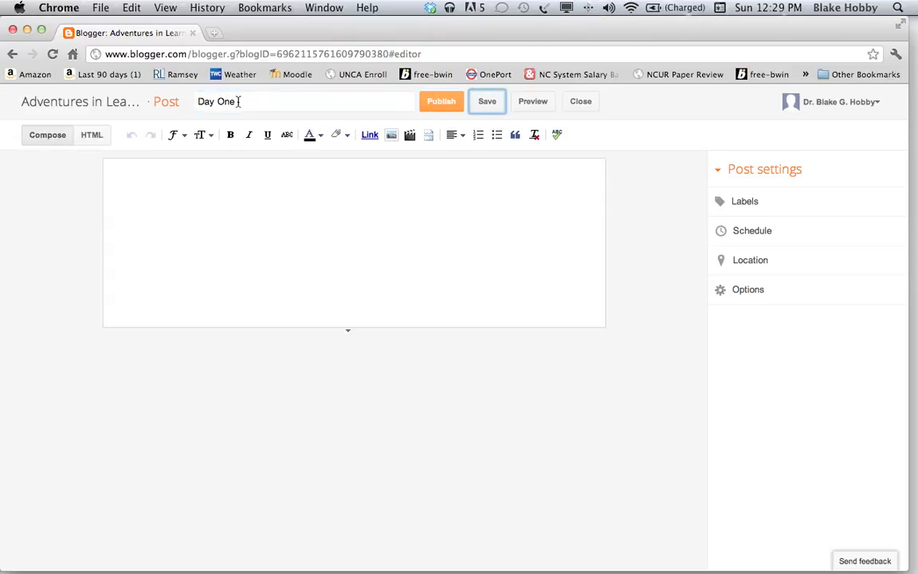
key("Tab")
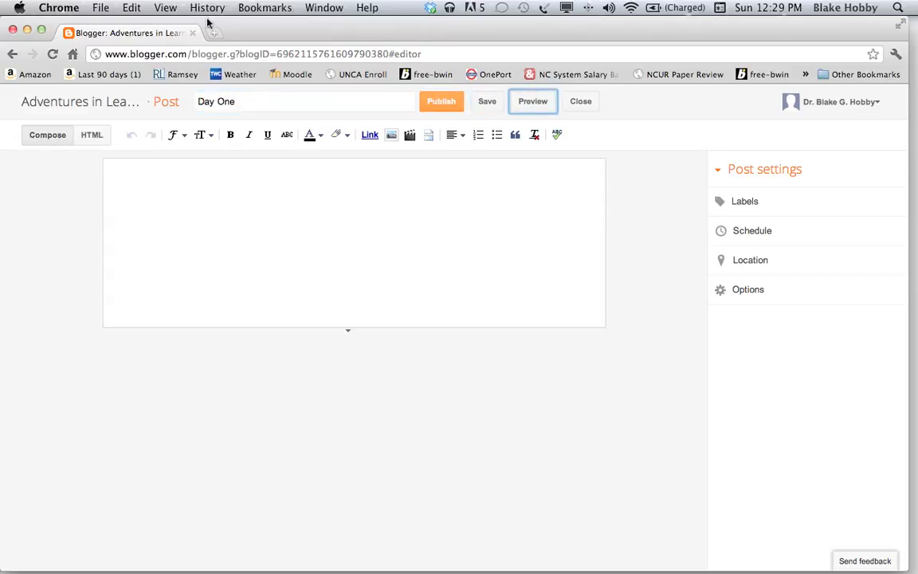
left_click(193, 181)
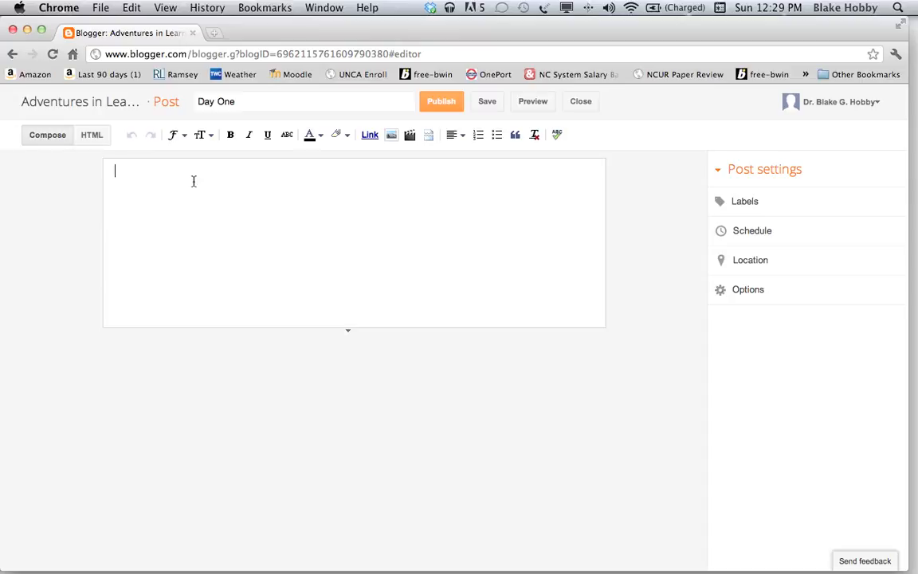
Write the Beckett quote about T.S. Eliot signed '--Samuel Beckett' and publish the post.
type("As it is, the beginning is not t")
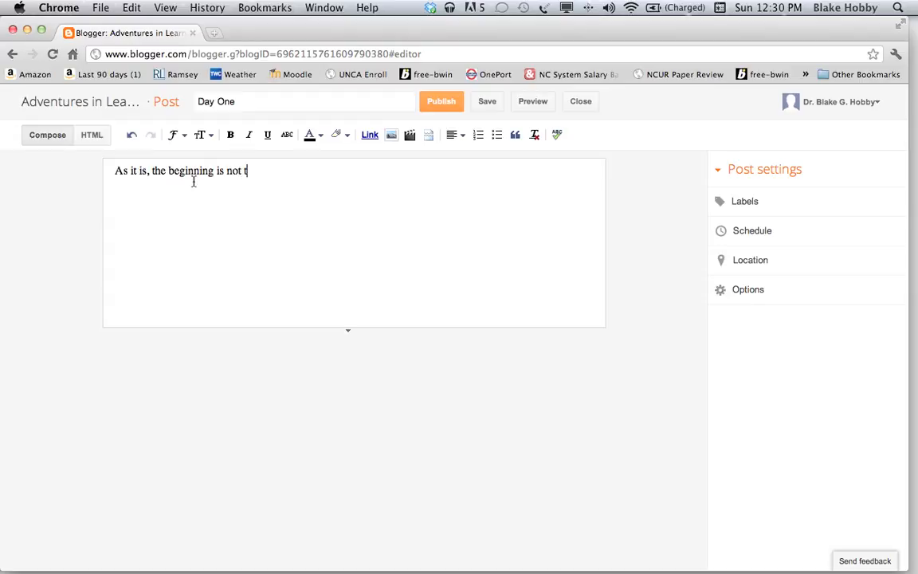
type("he is that is the end")
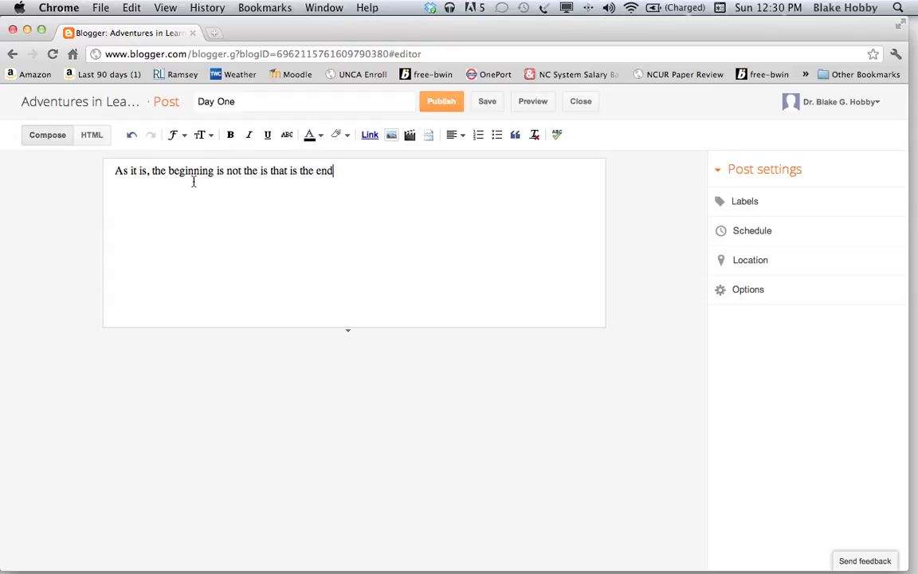
type(". T.S. Eliot is \"toilet\"")
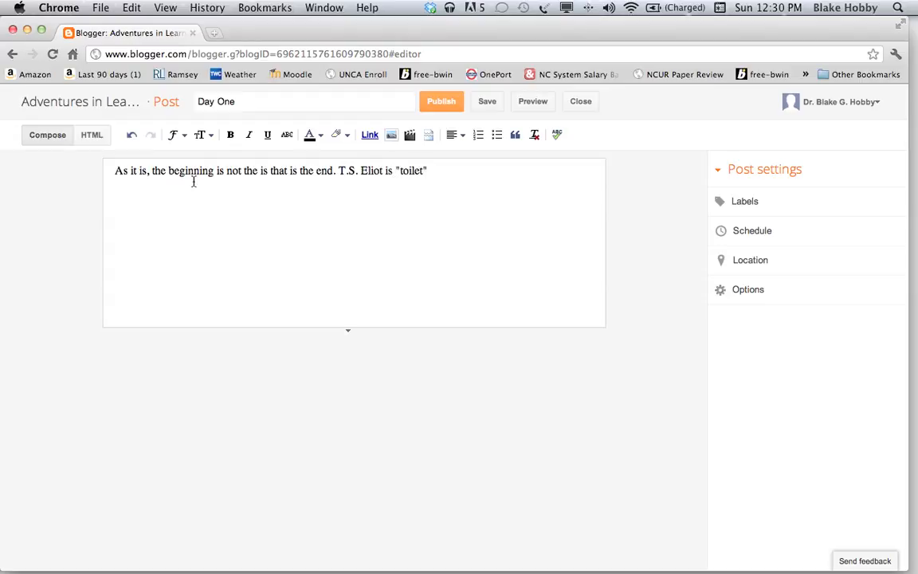
type(" backwards.")
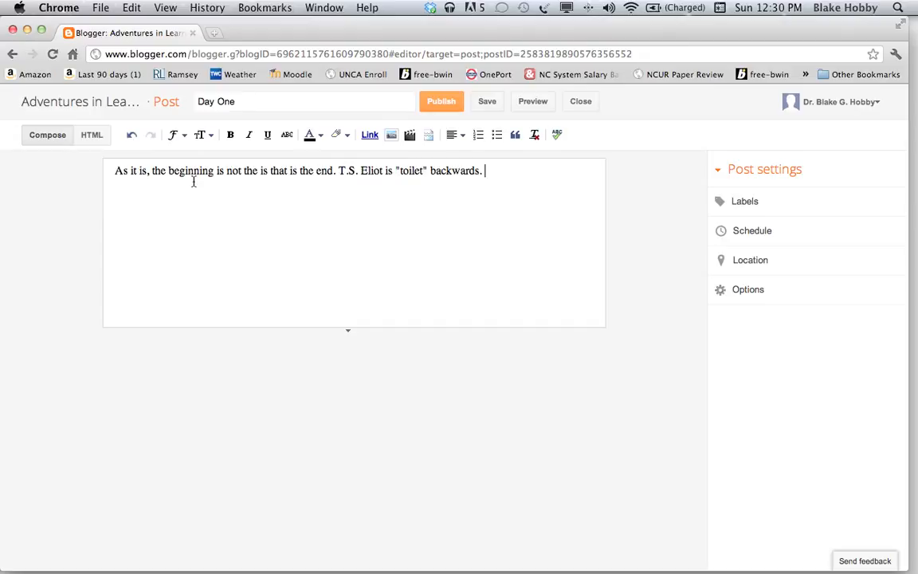
type("--Samuel Beckett")
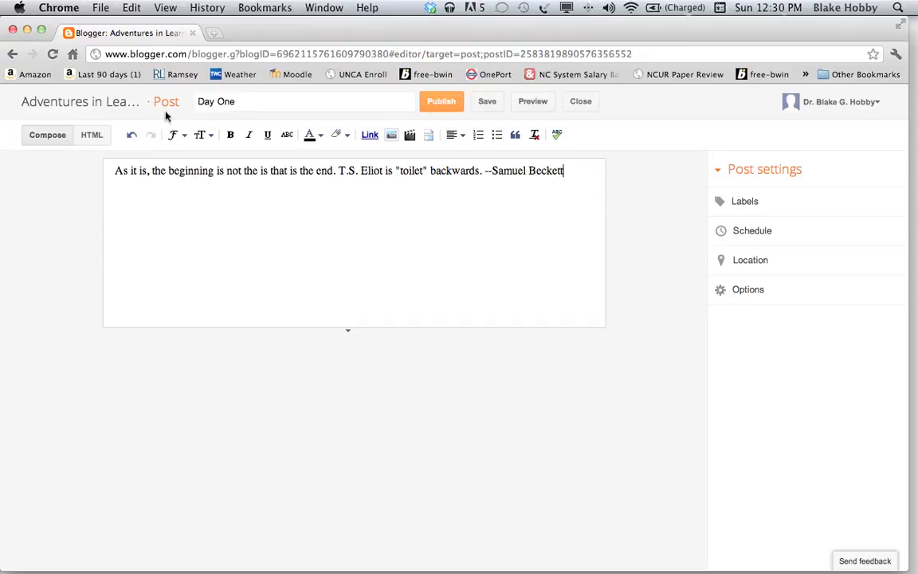
left_click(450, 108)
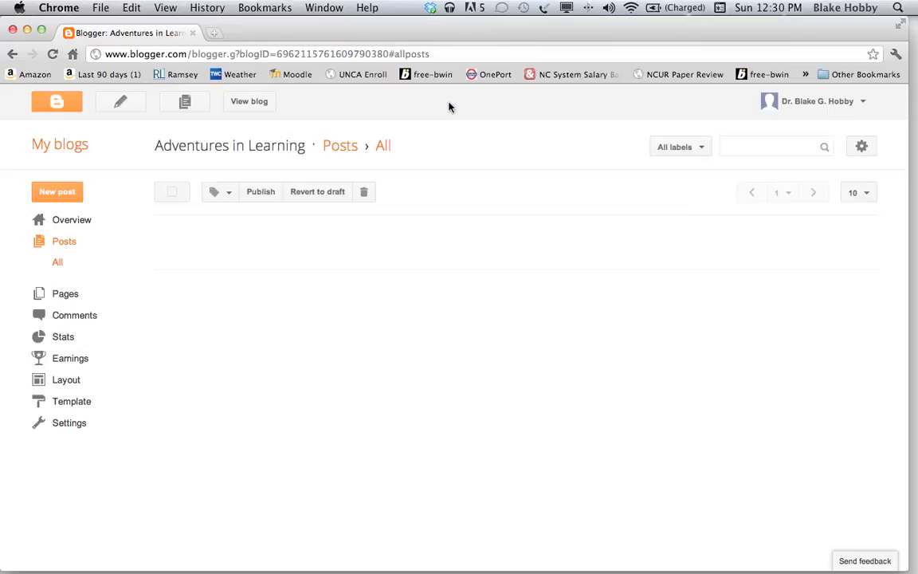
View the published Day One post on the live blog from the All posts list.
mouse_move(197, 252)
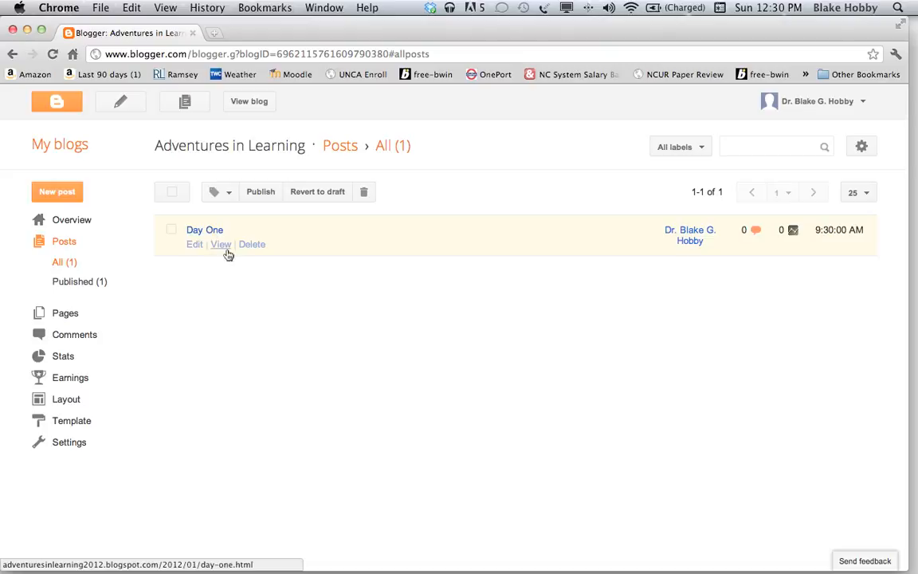
left_click(220, 245)
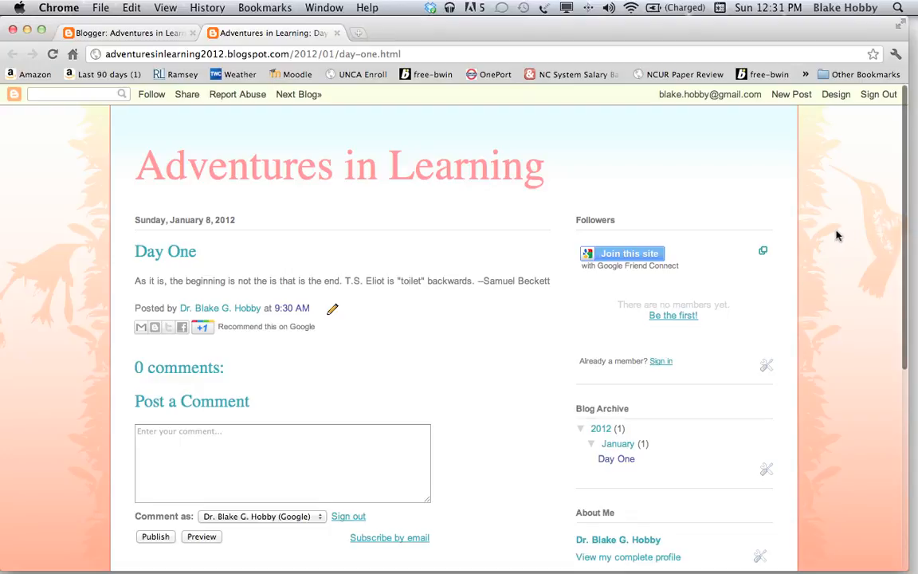
left_click(320, 442)
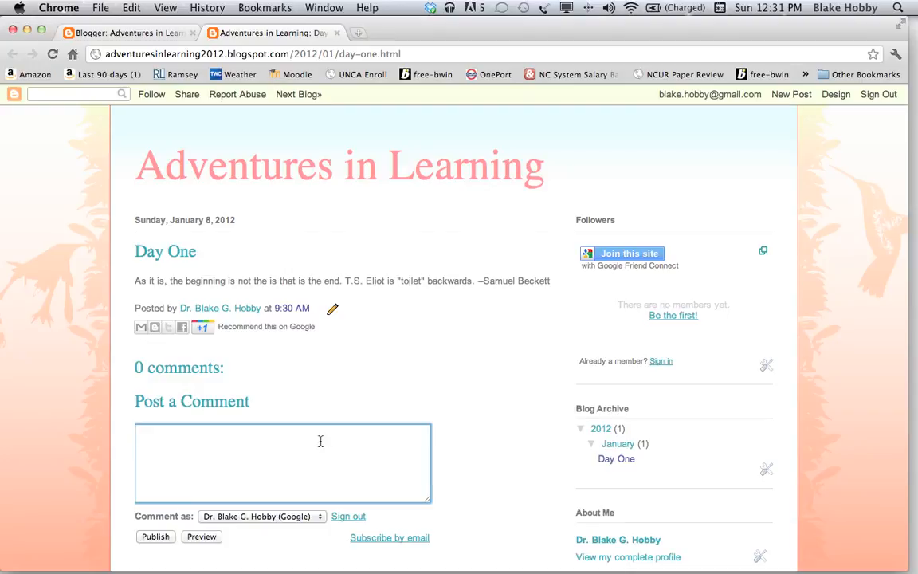
left_click(320, 441)
scroll(411, 346, "down", 4)
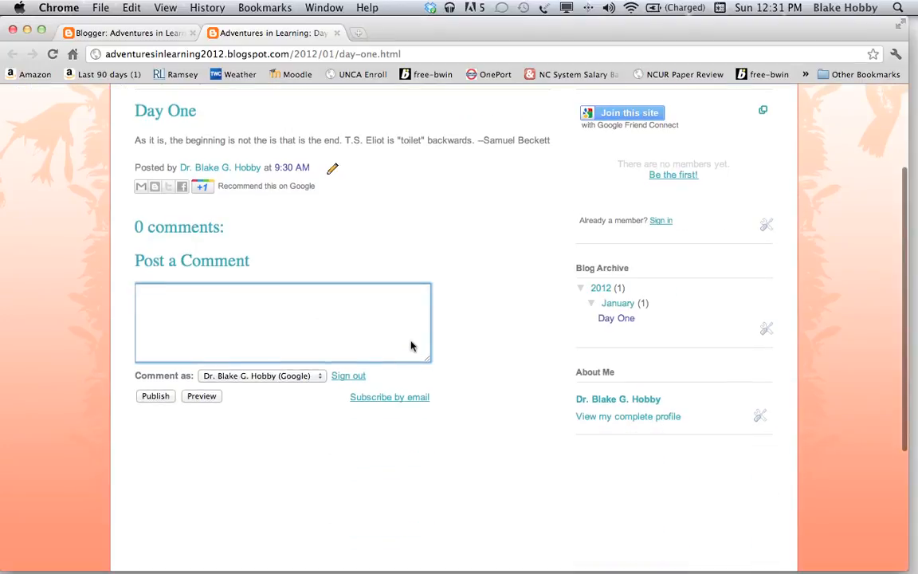
scroll(412, 346, "up", 4)
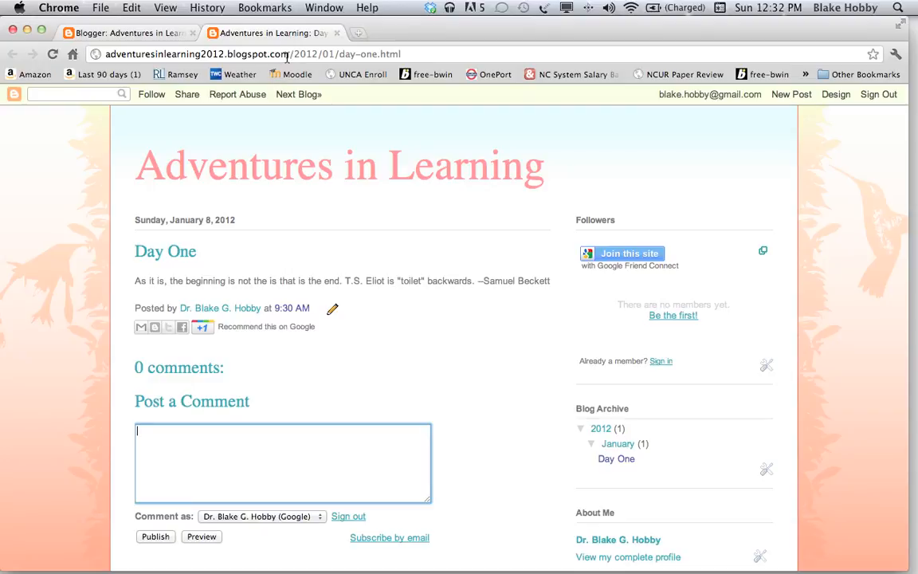
left_click_drag(290, 54, 96, 54)
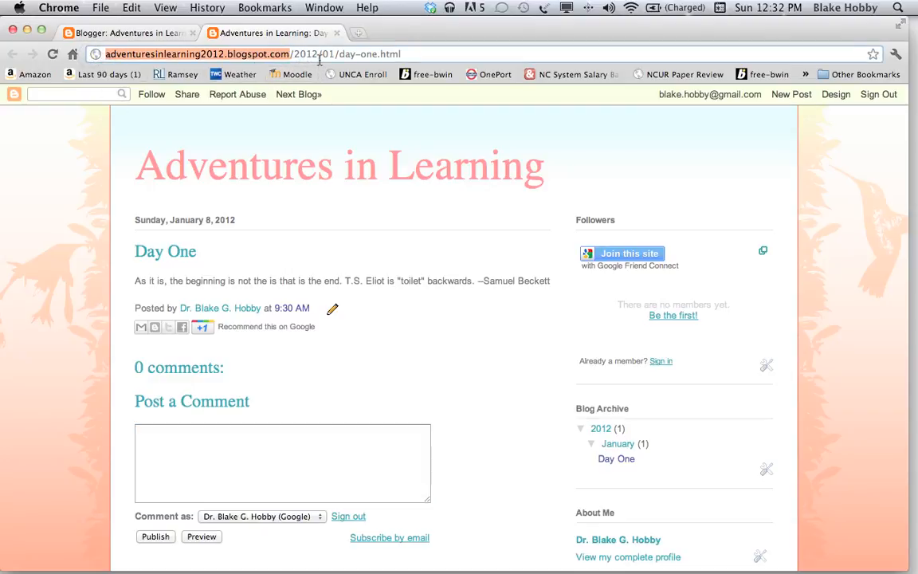
left_click_drag(319, 57, 3, 46)
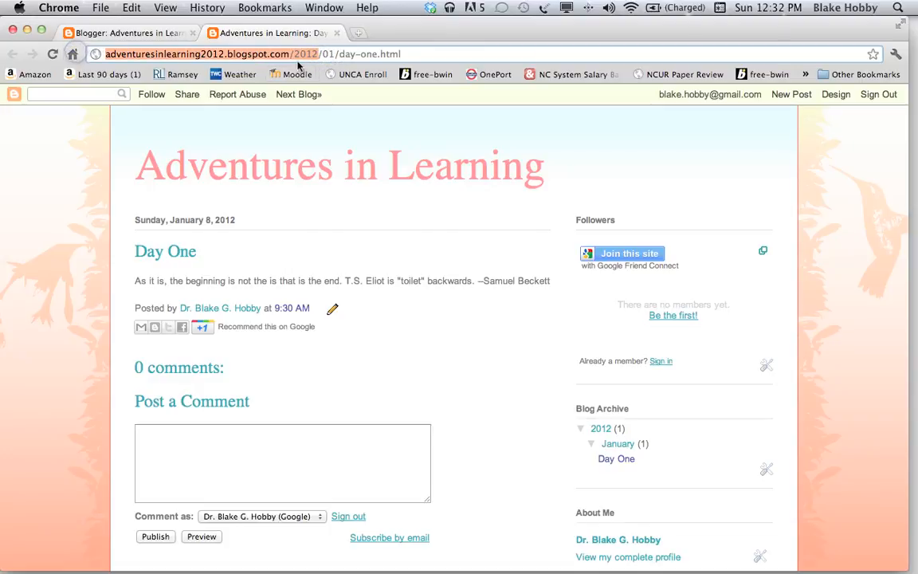
left_click(292, 54)
left_click_drag(290, 55, 52, 54)
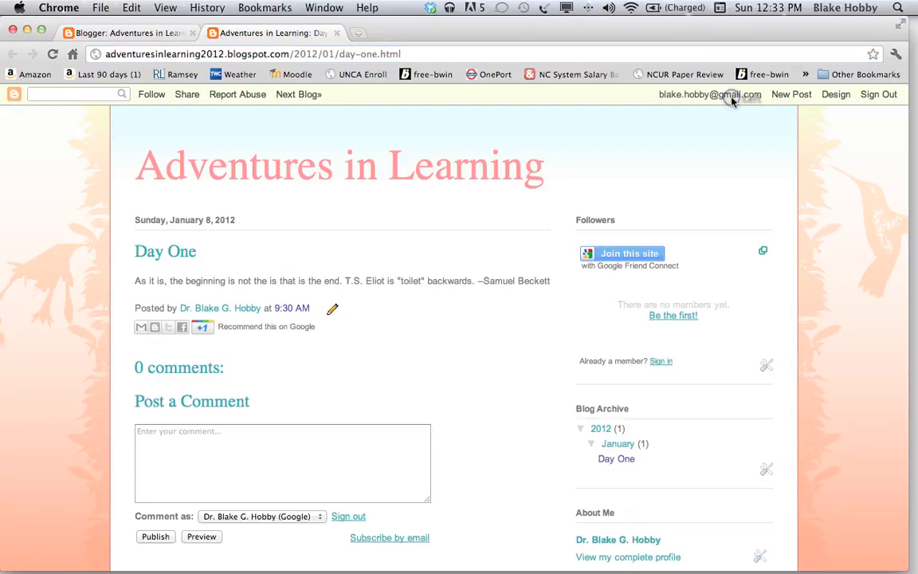
left_click(200, 53)
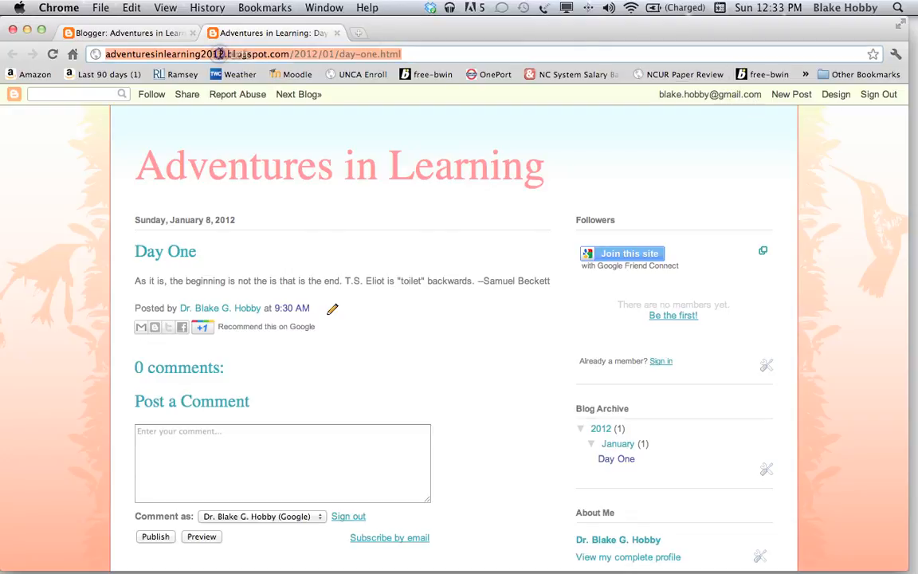